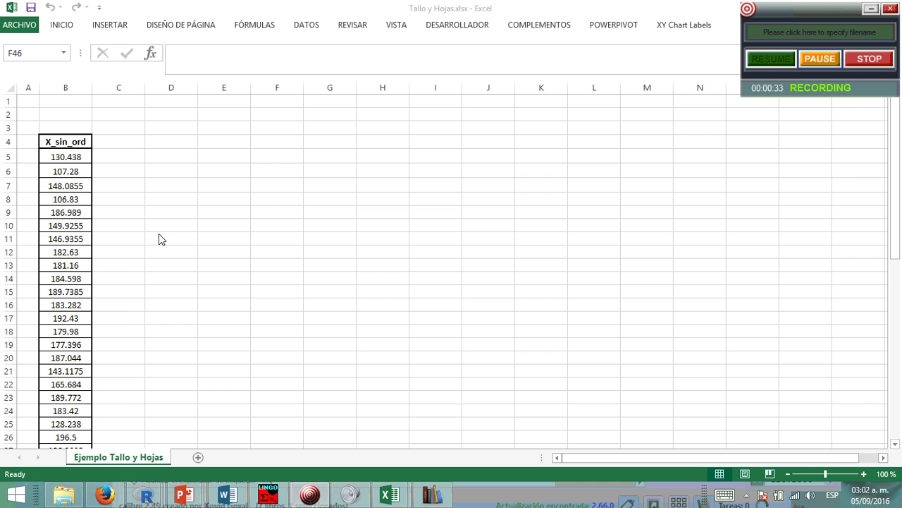
# Run MegaStat Descriptive Statistics on B4:B54 of the Ejemplo Tallo y Hojas sheet with a Stem and Leaf Plot added
pyautogui.click(531, 30)
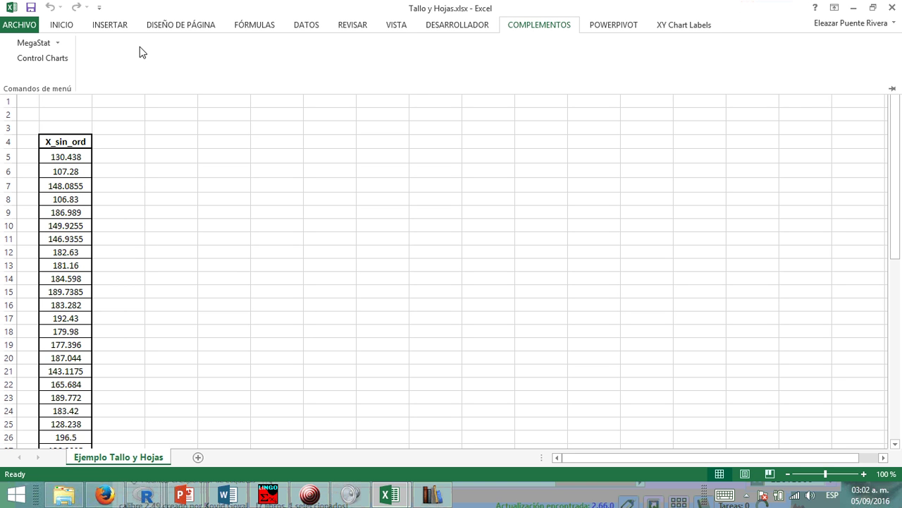
pyautogui.click(31, 44)
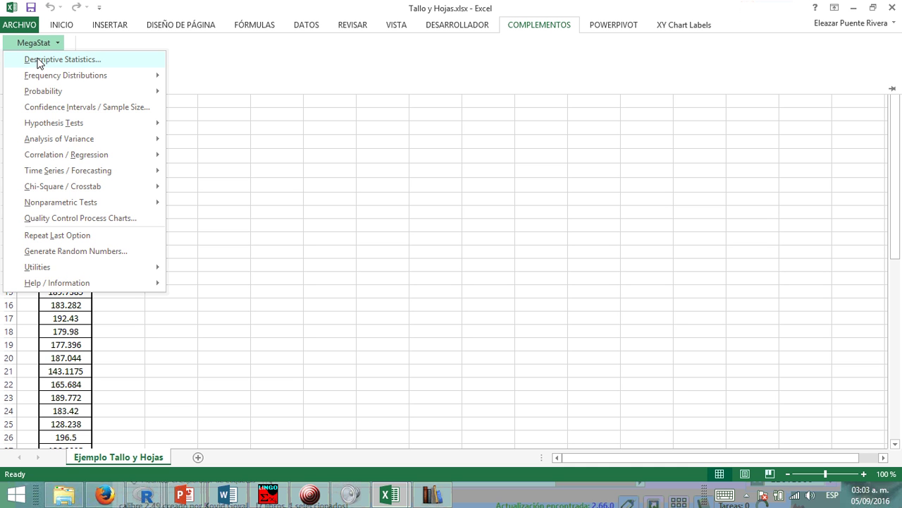
pyautogui.click(39, 62)
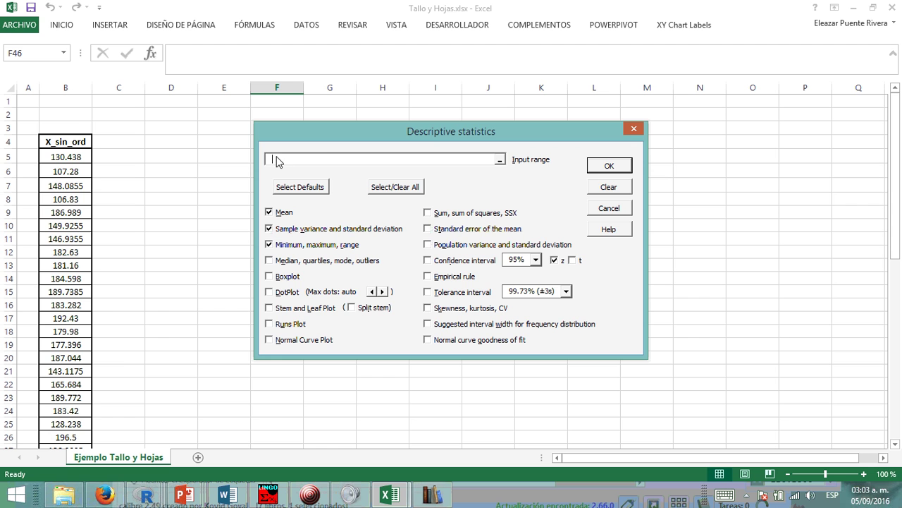
pyautogui.moveTo(56, 145); pyautogui.dragTo(60, 422)
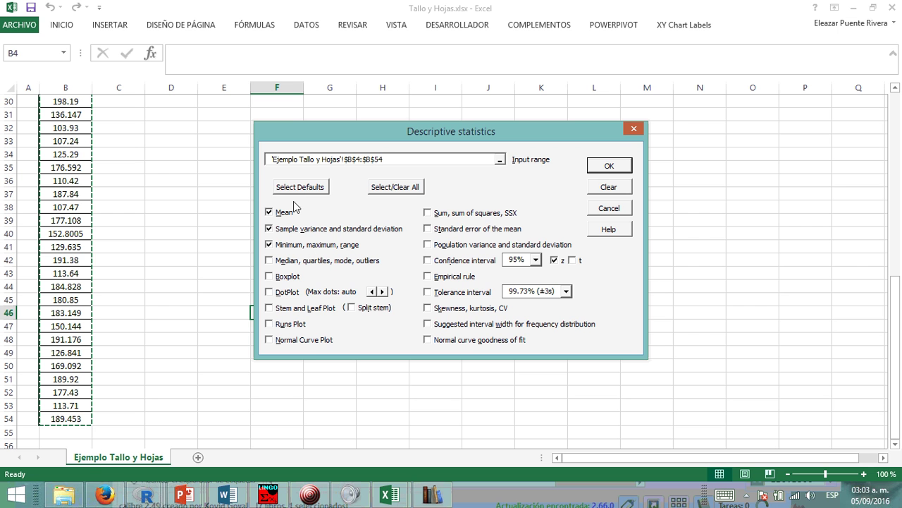
pyautogui.click(270, 311)
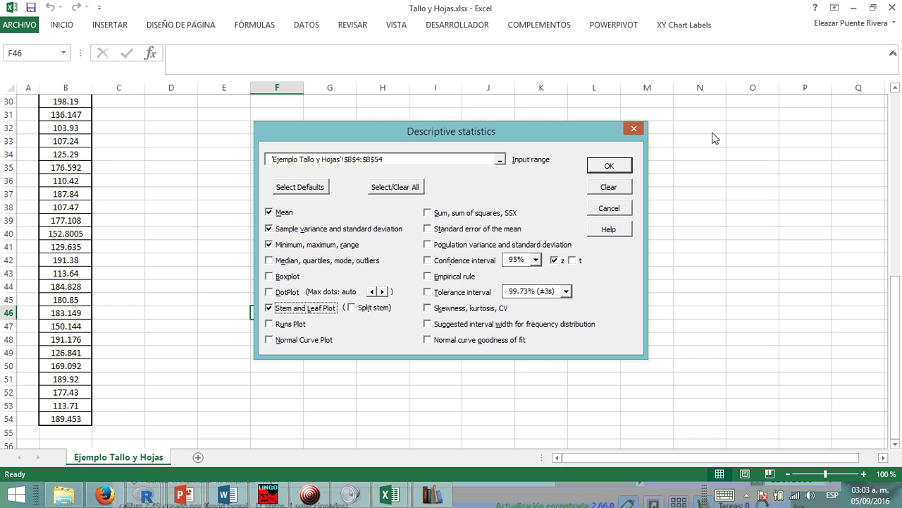
pyautogui.click(609, 166)
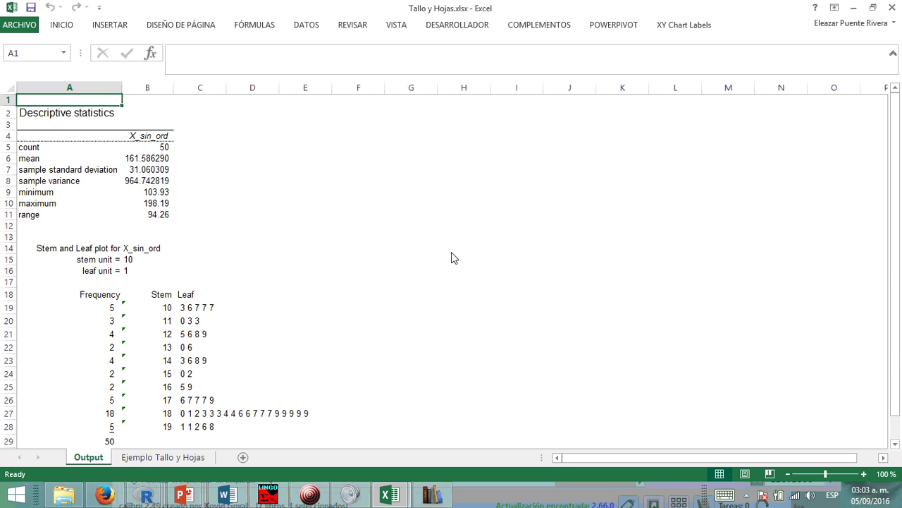
# Compare the stem and leaf plot on the Output sheet with the original data on the Ejemplo Tallo y Hojas sheet
pyautogui.scroll(-4, 451, 271)
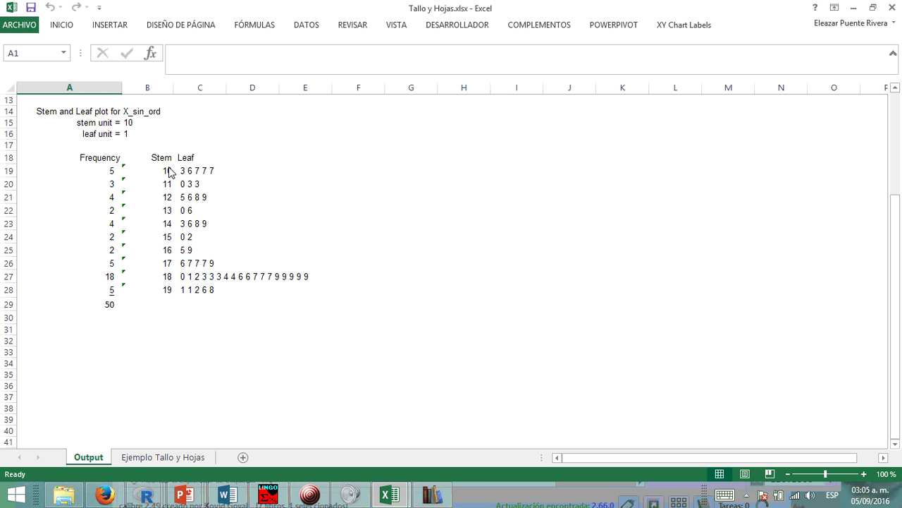
pyautogui.click(151, 458)
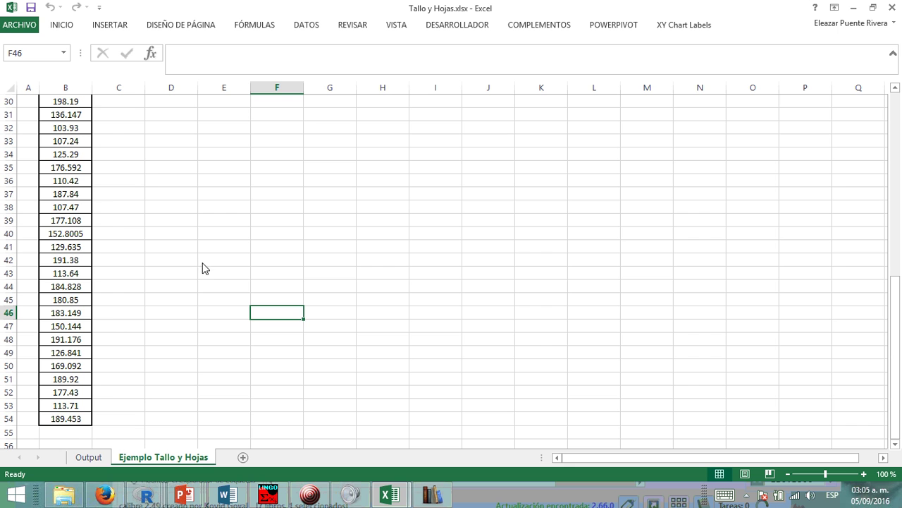
pyautogui.scroll(3, 202, 266)
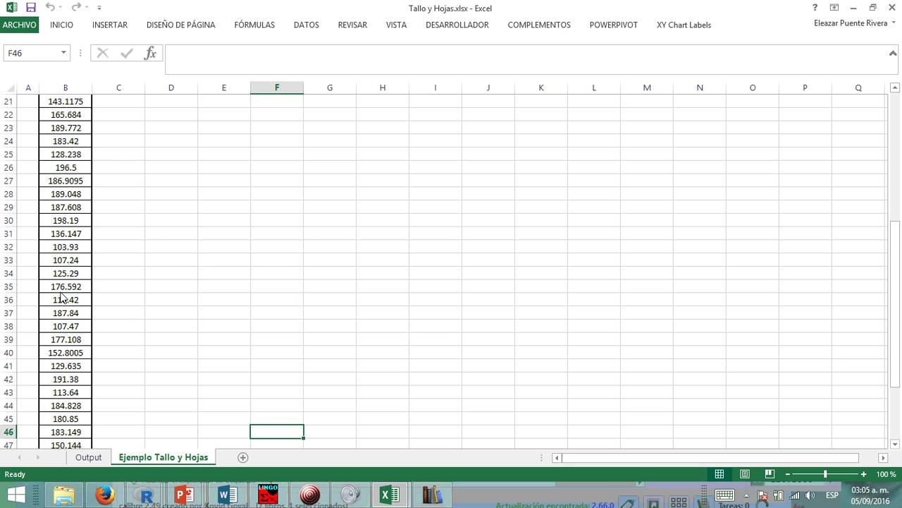
pyautogui.click(89, 457)
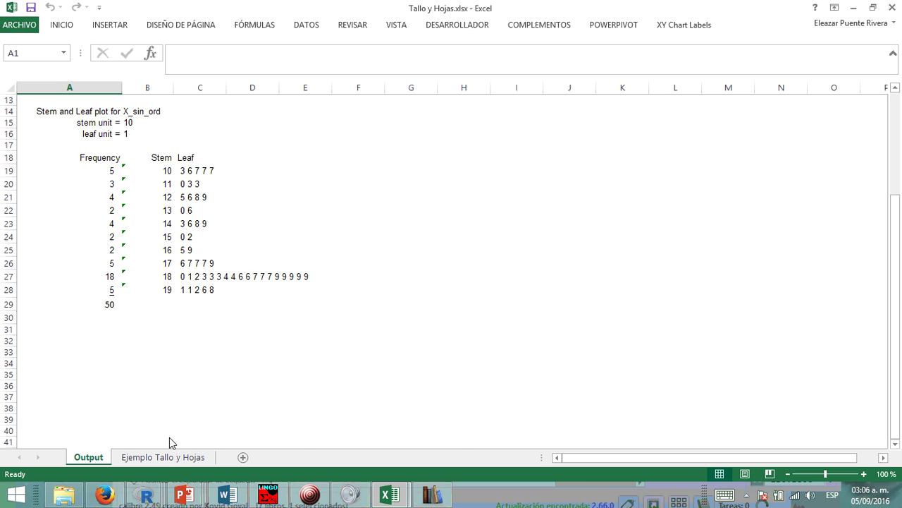
pyautogui.click(162, 462)
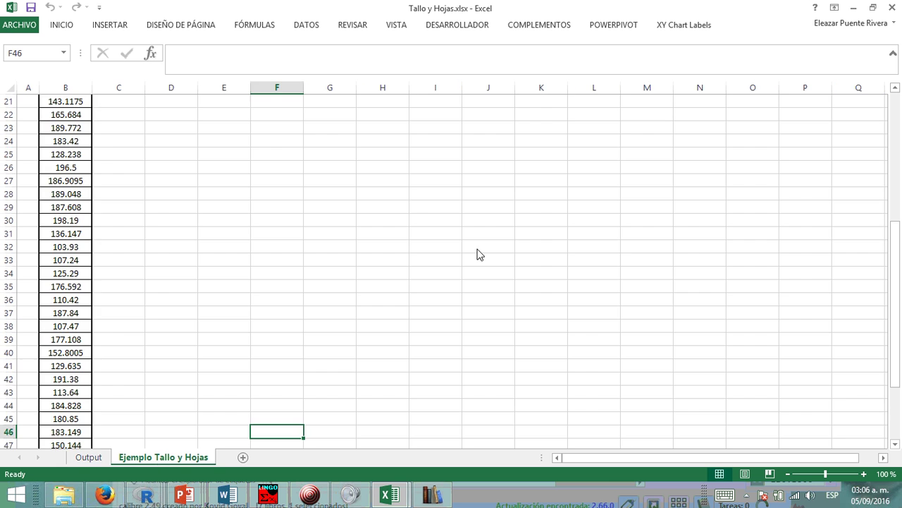
# Try to copy the X_sin_ord column, B4:B54, and switch to R Commander
pyautogui.scroll(7, 247, 203)
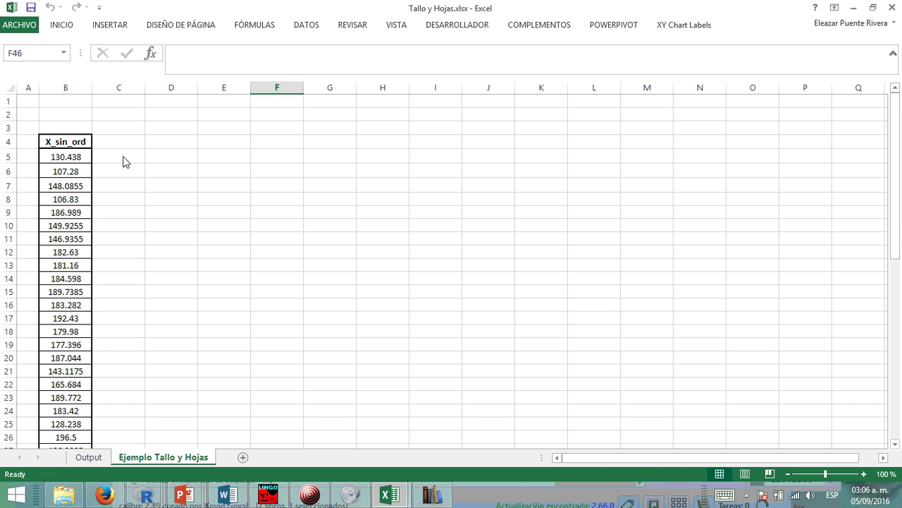
pyautogui.moveTo(47, 147); pyautogui.dragTo(60, 427)
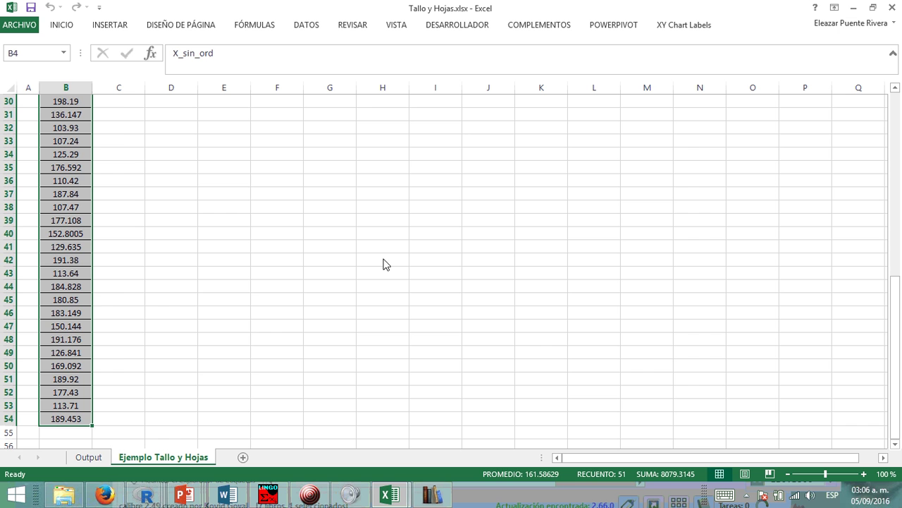
pyautogui.hotkey('ctrl', 'c')
pyautogui.click(146, 495)
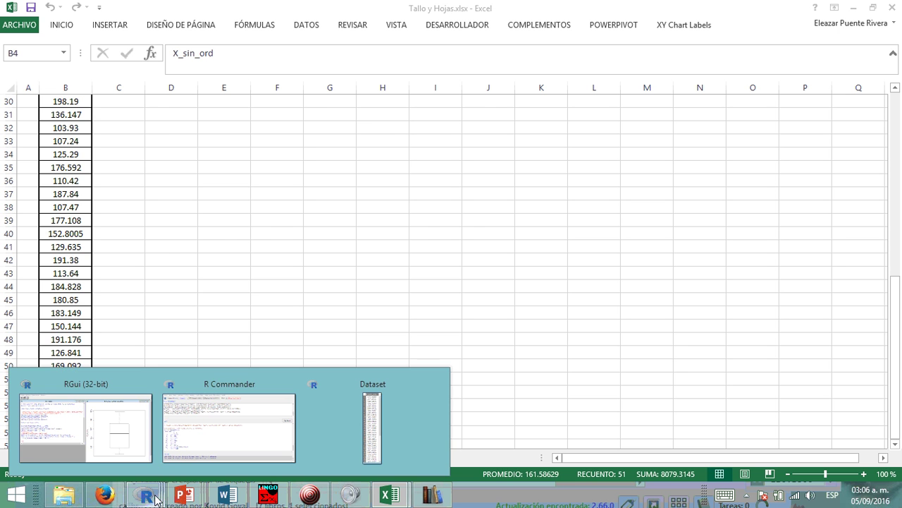
pyautogui.click(249, 386)
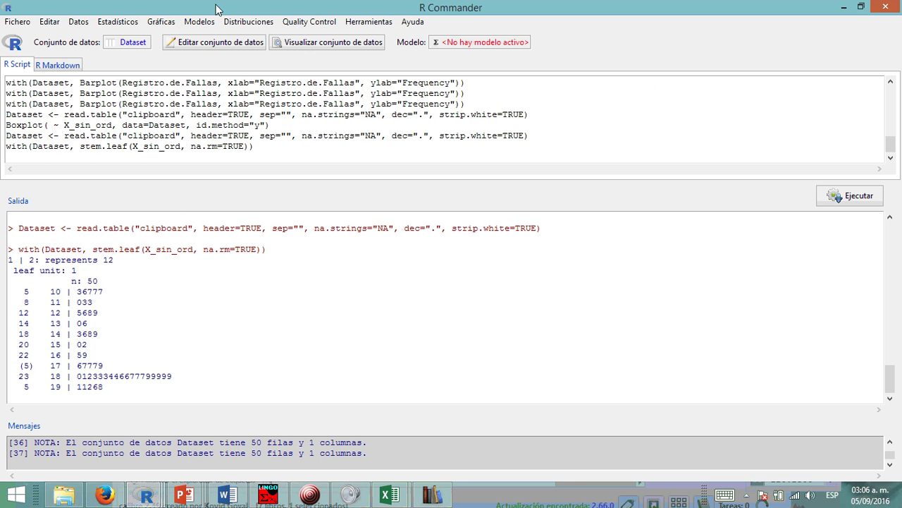
# Try to import the clipboard data as Dataset, with blank-space separator and point decimals, overwriting the existing data set
pyautogui.click(79, 22)
pyautogui.moveTo(55, 83)
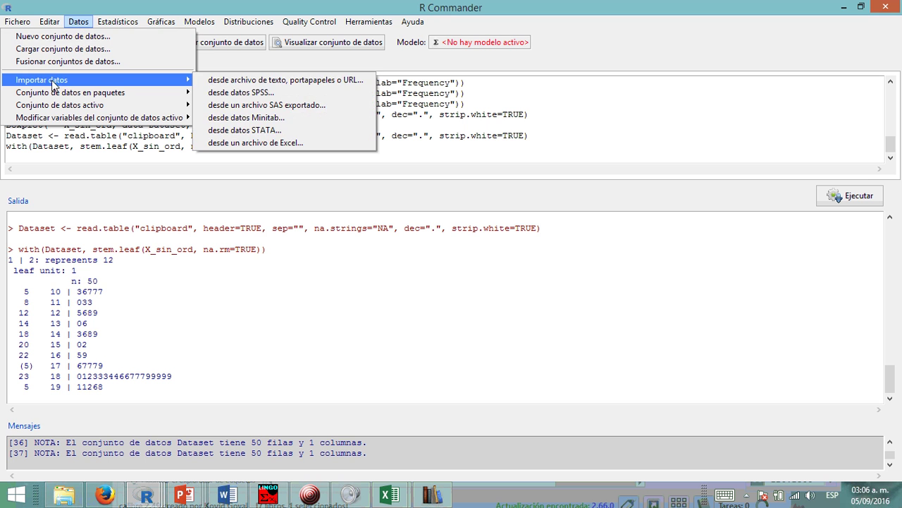
pyautogui.click(239, 79)
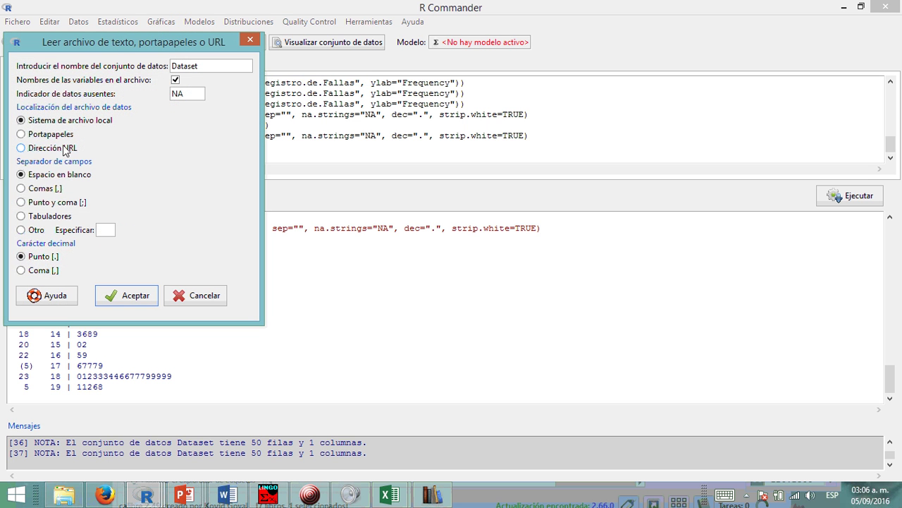
pyautogui.click(23, 135)
pyautogui.click(122, 295)
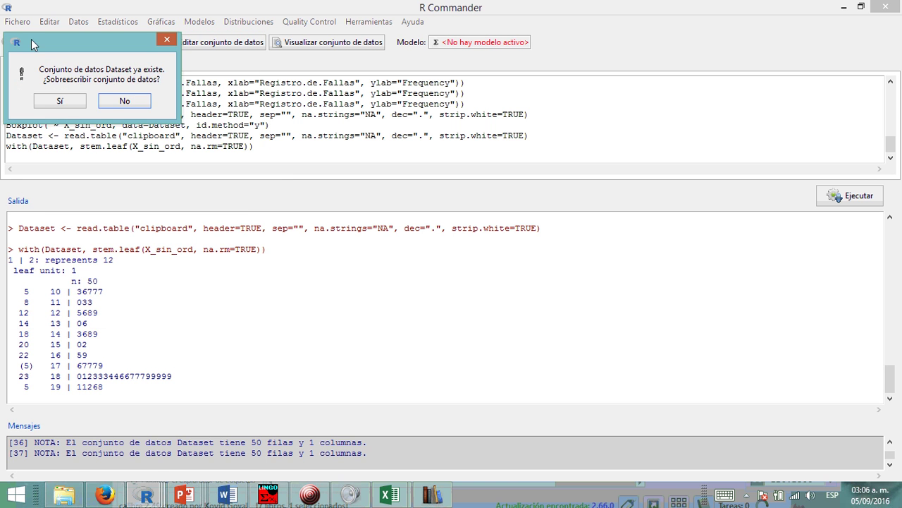
pyautogui.click(58, 103)
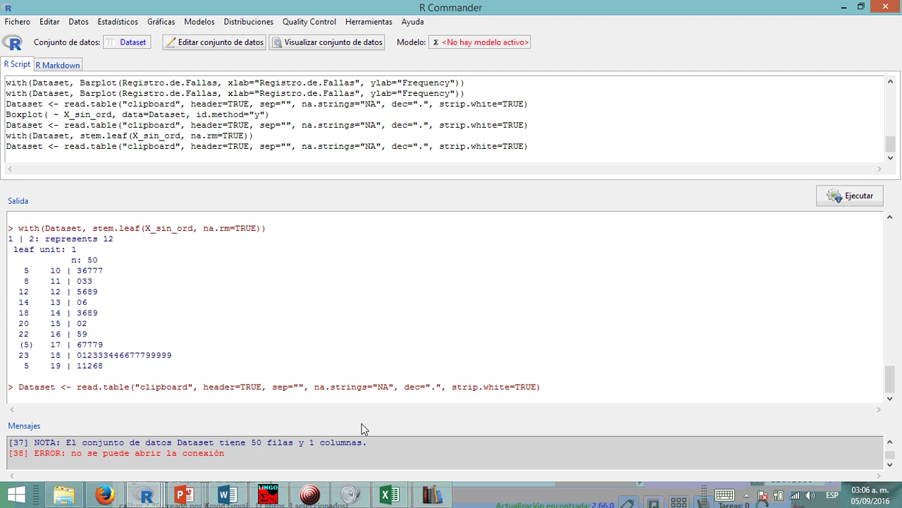
# View the active data set and check its X_sin_ord values from first to last row
pyautogui.click(327, 44)
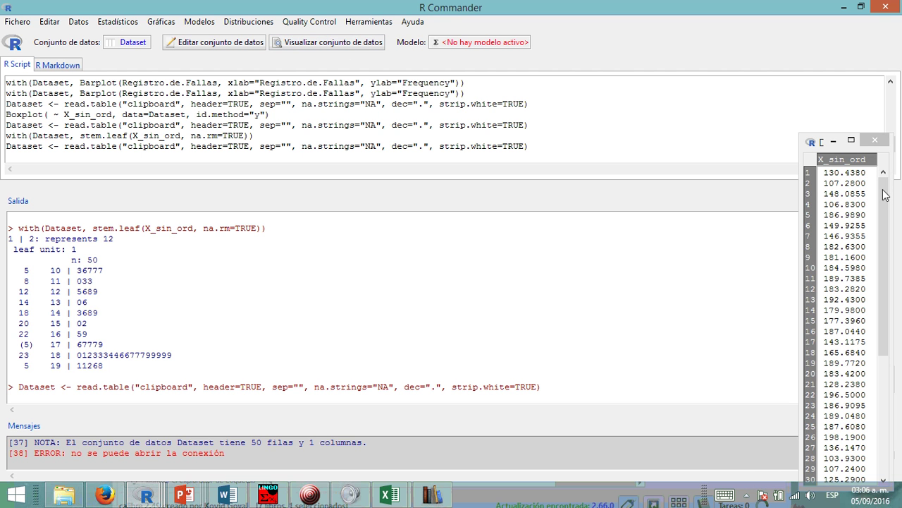
pyautogui.moveTo(886, 199); pyautogui.dragTo(899, 455)
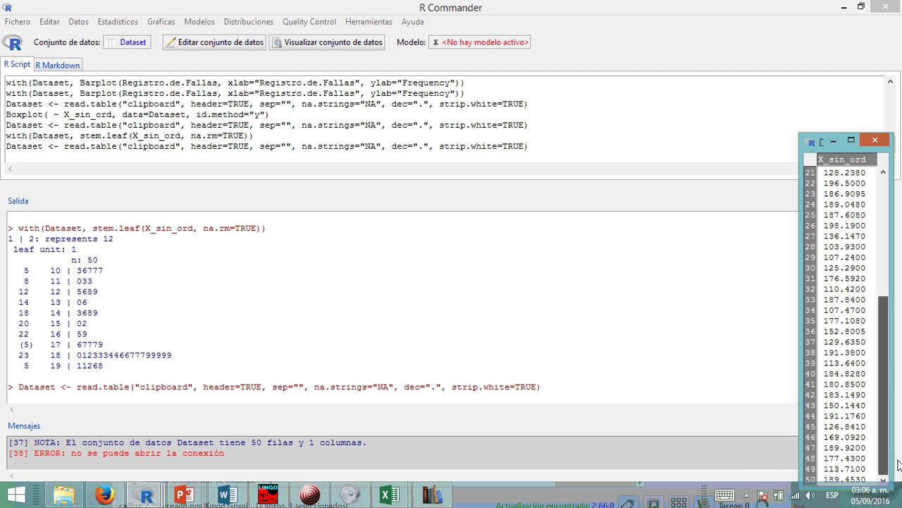
pyautogui.moveTo(886, 412); pyautogui.dragTo(880, 282)
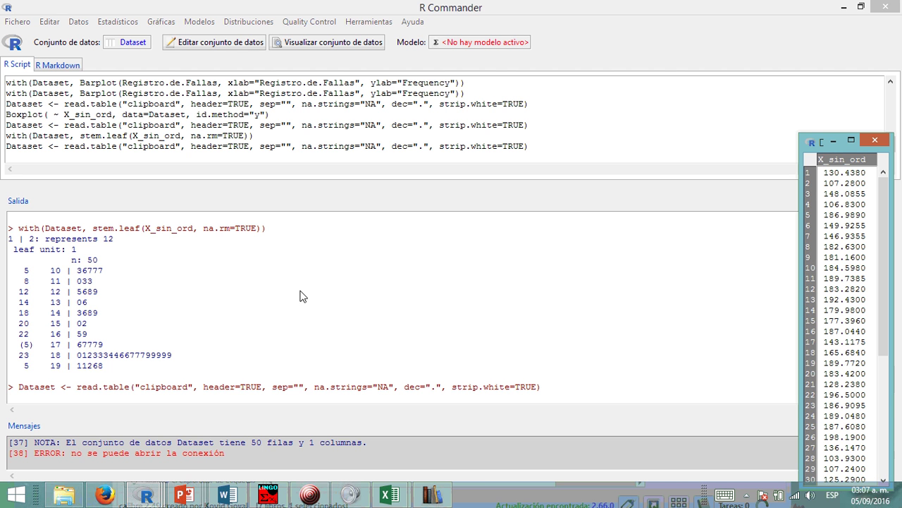
# Try again to read Dataset from the clipboard, overwriting the existing data set
pyautogui.click(79, 22)
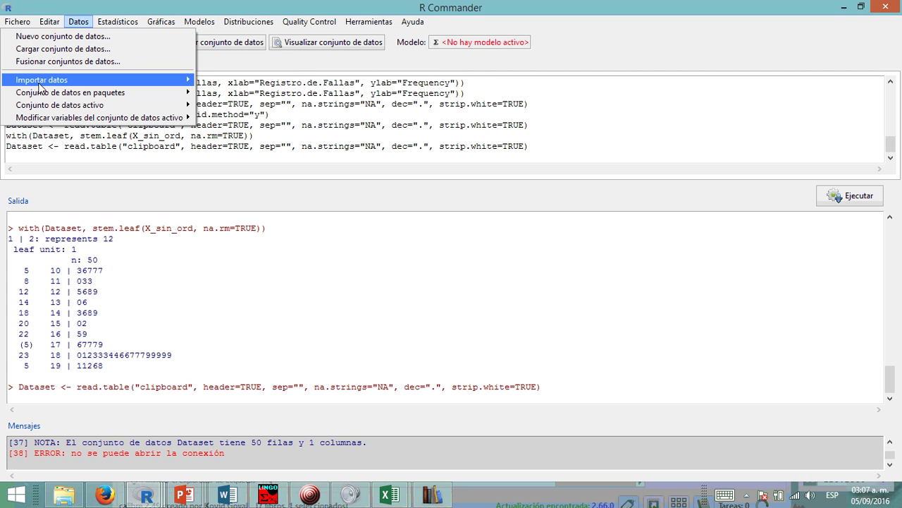
pyautogui.moveTo(43, 82)
pyautogui.click(240, 80)
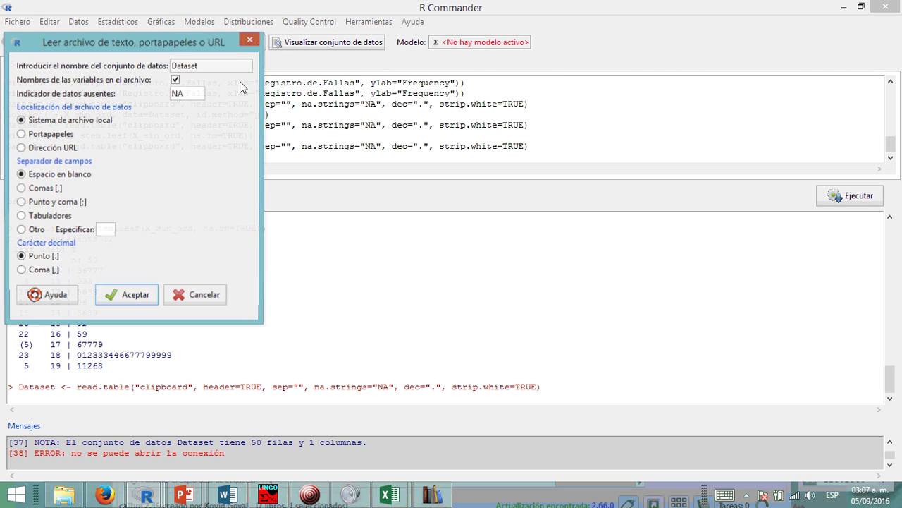
pyautogui.click(21, 135)
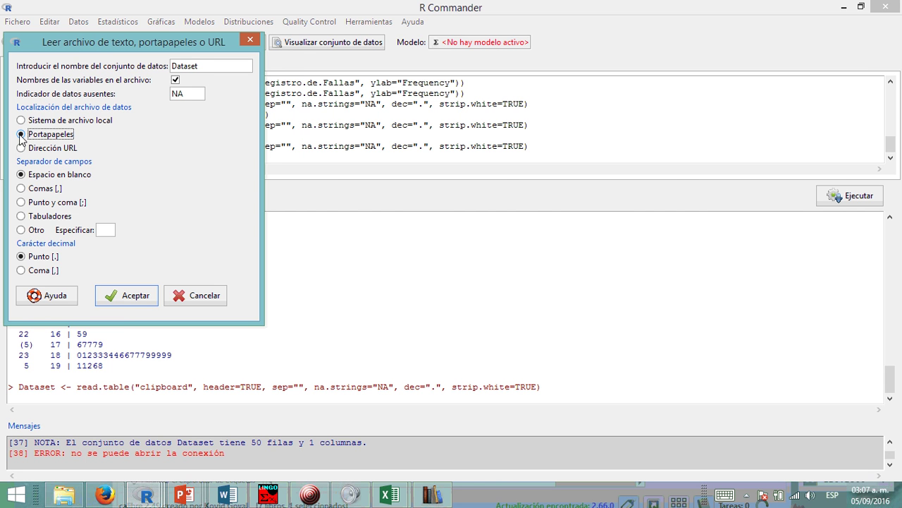
pyautogui.click(127, 296)
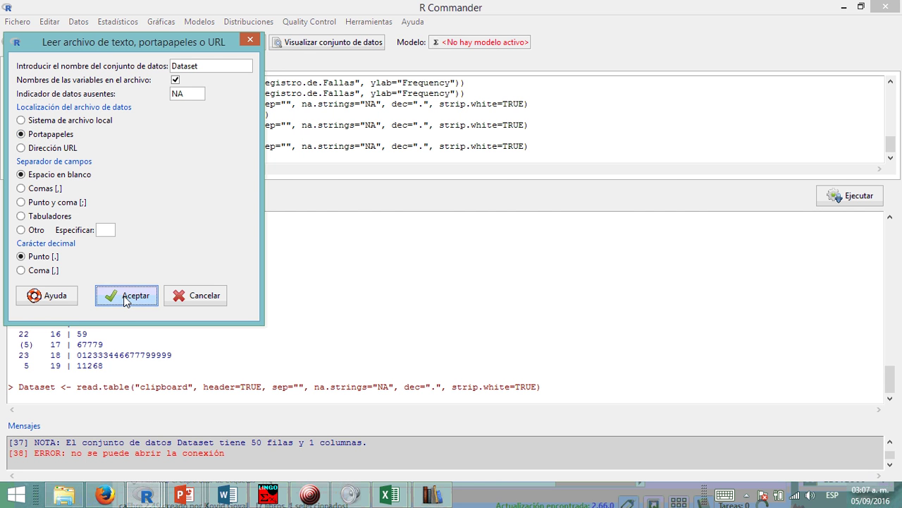
pyautogui.click(58, 101)
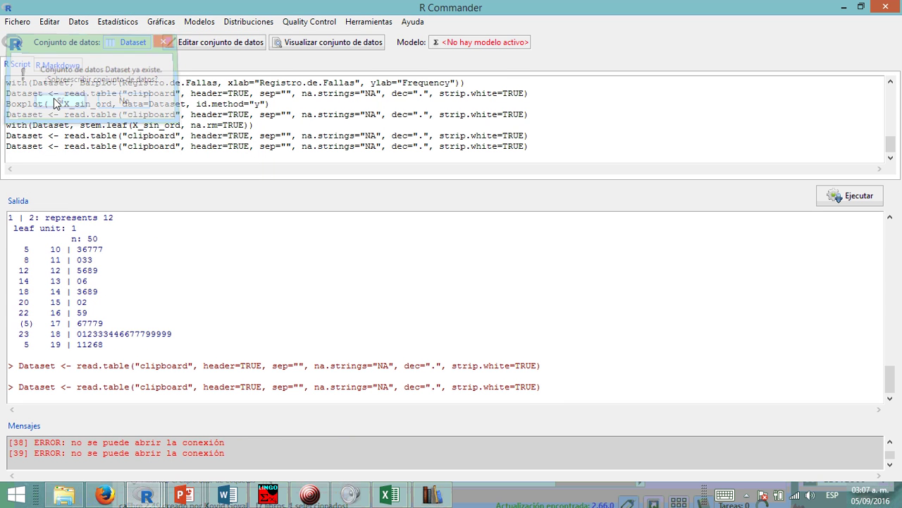
# Switch to the Tallo y Hojas.xlsx workbook in Excel, copy B4:B54 including the X_sin_ord header, and return to R Commander
pyautogui.moveTo(407, 499)
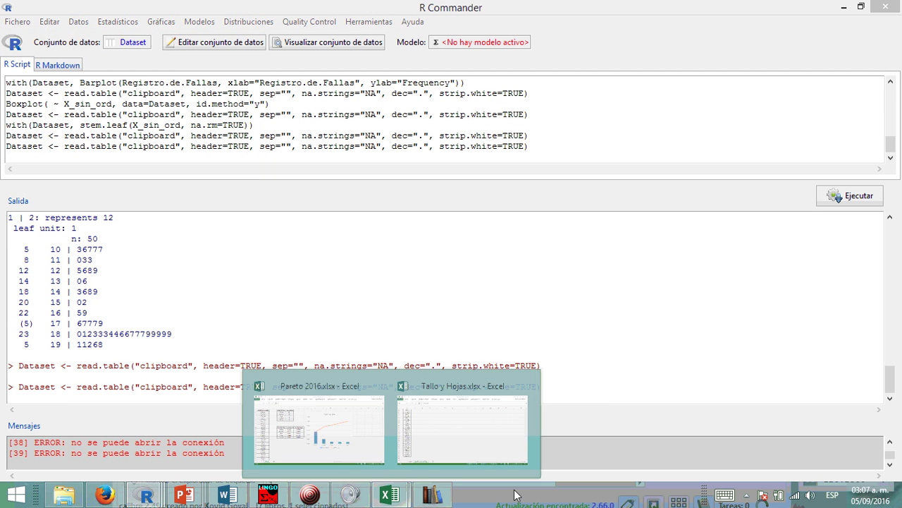
pyautogui.click(438, 381)
pyautogui.scroll(10, 413, 256)
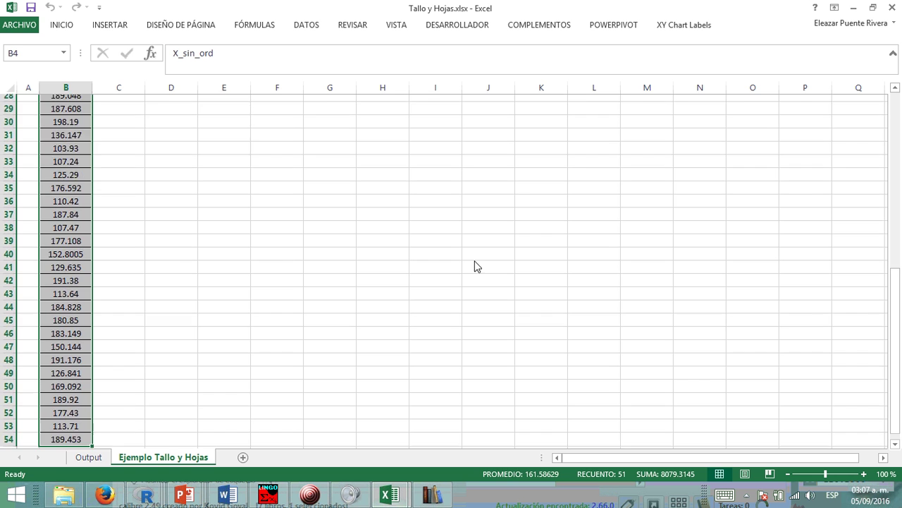
pyautogui.click(68, 141)
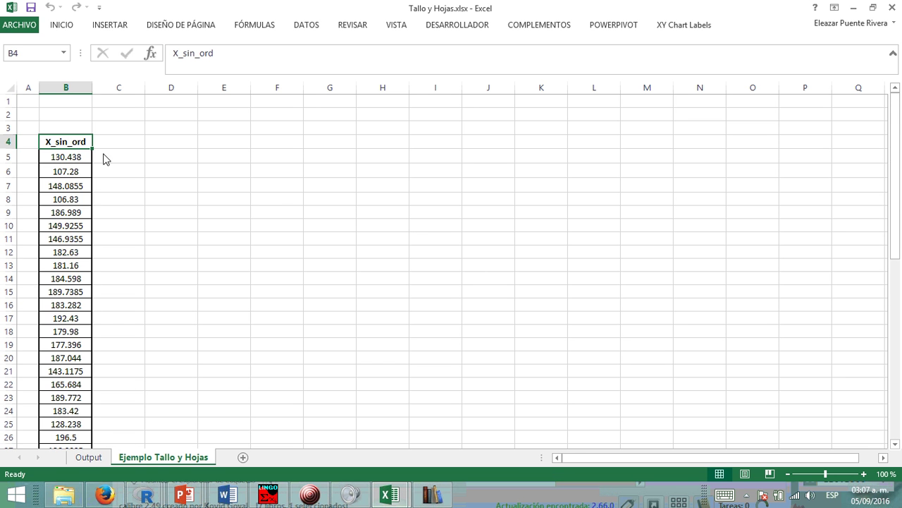
pyautogui.moveTo(64, 144); pyautogui.dragTo(60, 421)
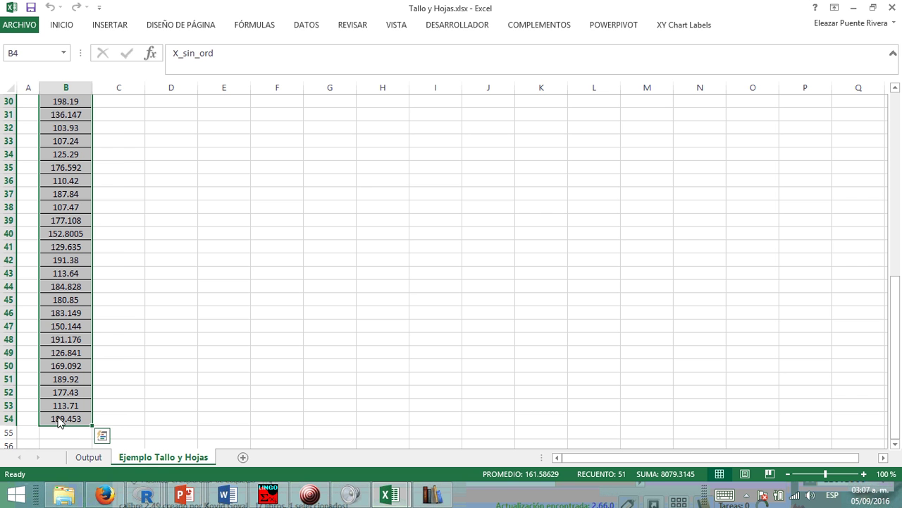
pyautogui.hotkey('ctrl', 'c')
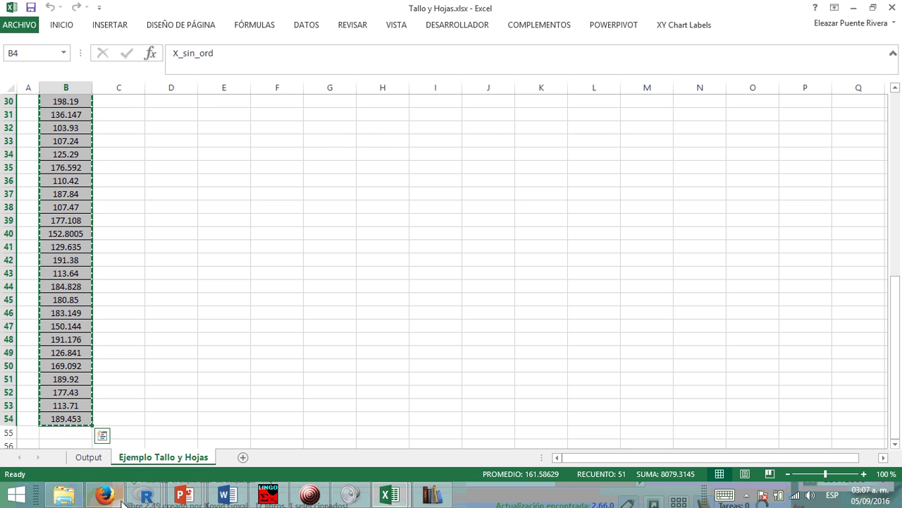
pyautogui.moveTo(143, 498)
pyautogui.click(234, 386)
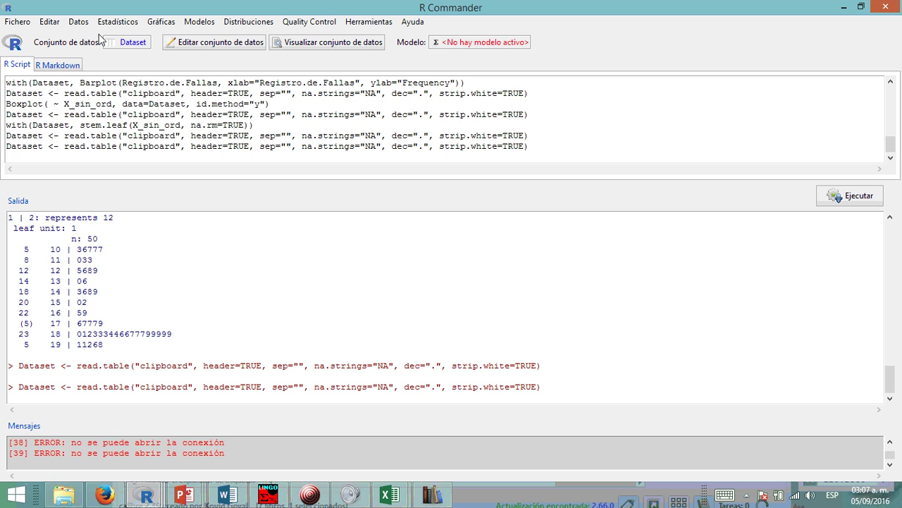
# Import the clipboard data as Dataset with variable names, blank-space separator and point decimals, overwriting the existing data set
pyautogui.click(78, 21)
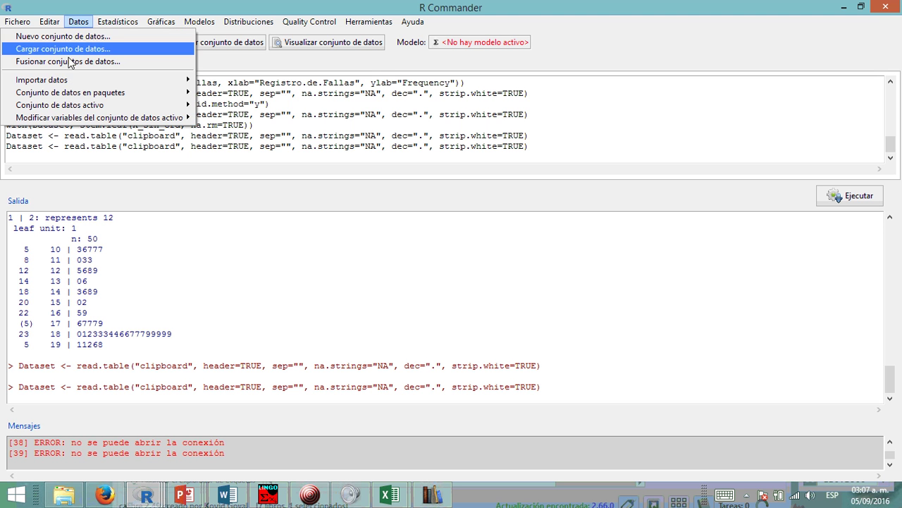
pyautogui.moveTo(51, 85)
pyautogui.click(241, 82)
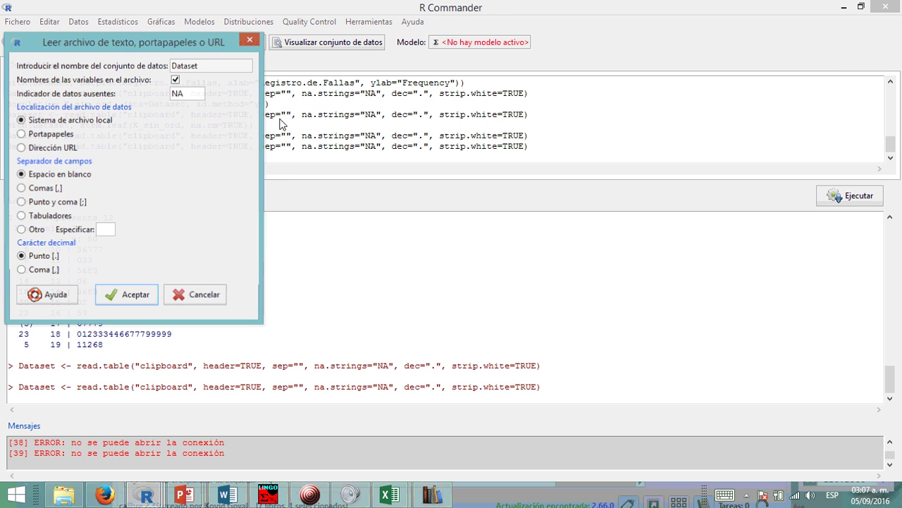
pyautogui.click(22, 135)
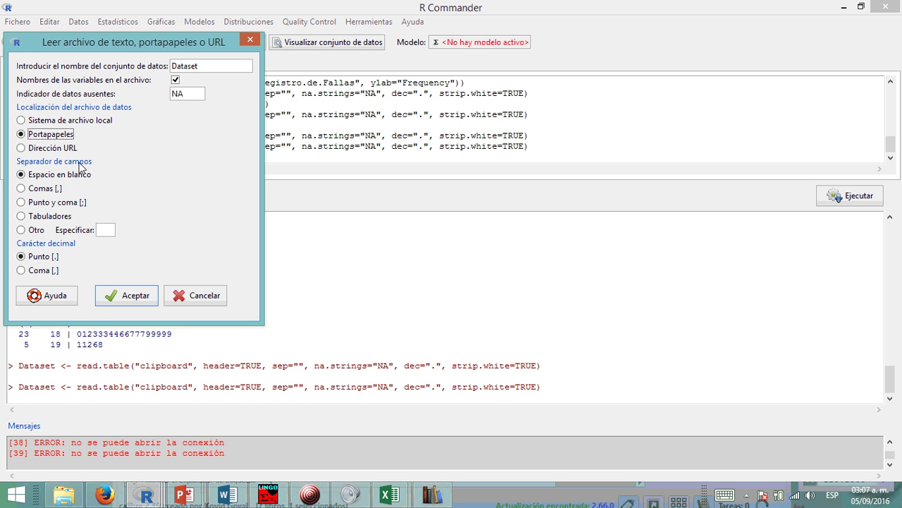
pyautogui.click(134, 296)
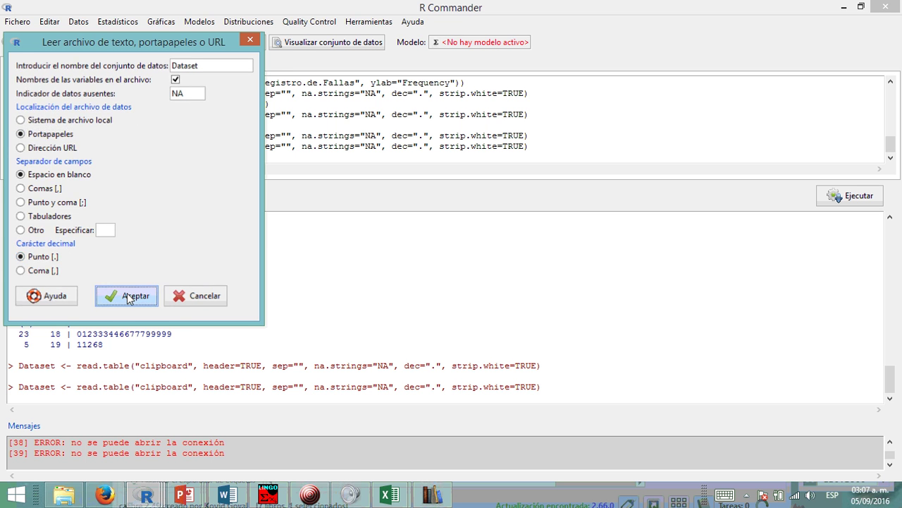
pyautogui.click(60, 100)
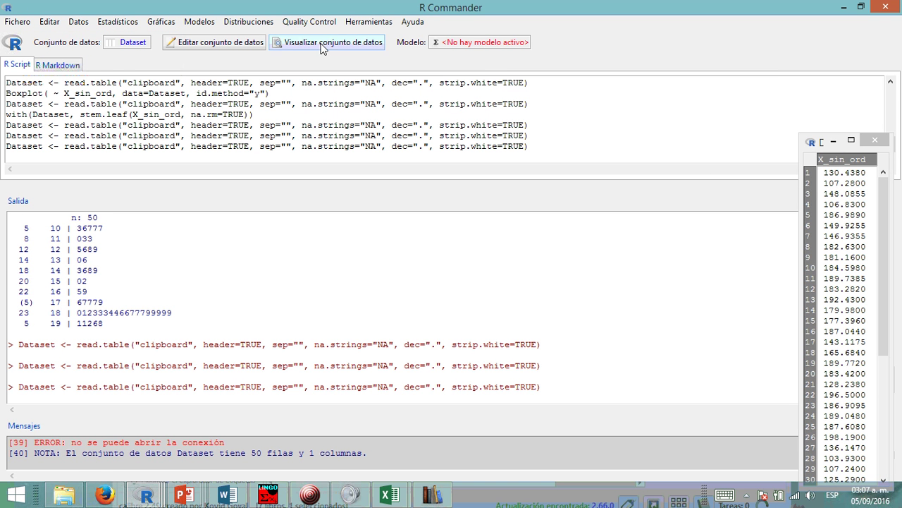
# Generate a stem-and-leaf plot of the X_sin_ord variable from the active data set
pyautogui.click(161, 22)
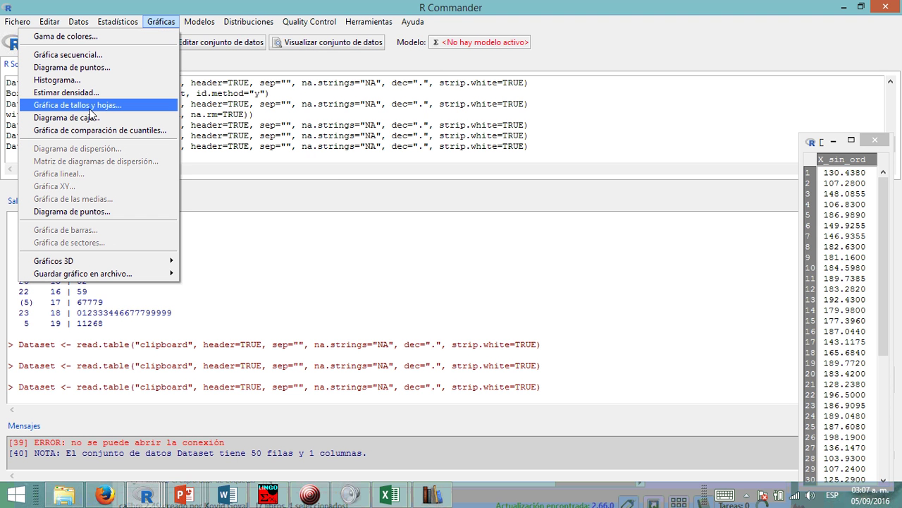
pyautogui.click(62, 107)
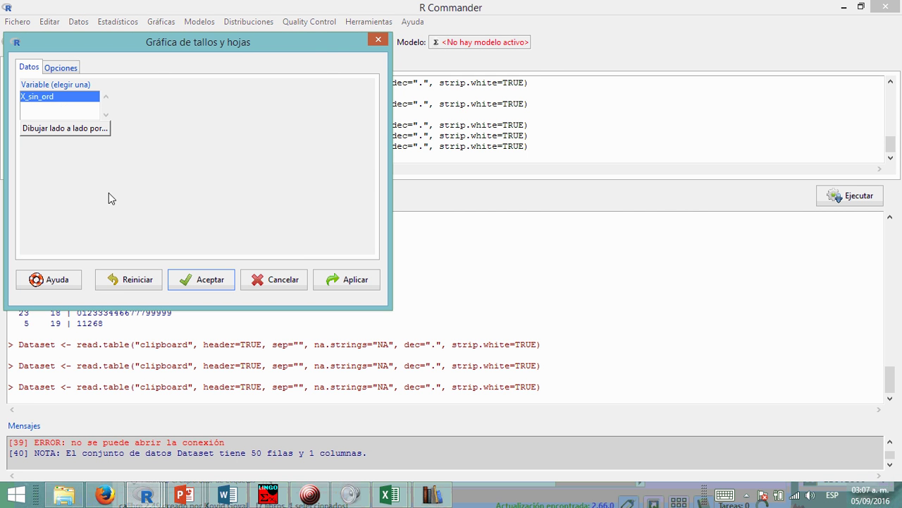
pyautogui.click(202, 282)
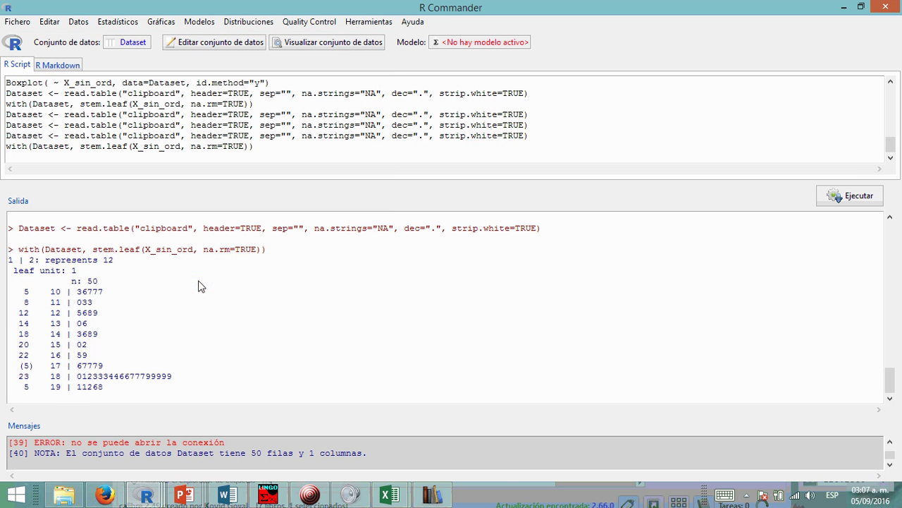